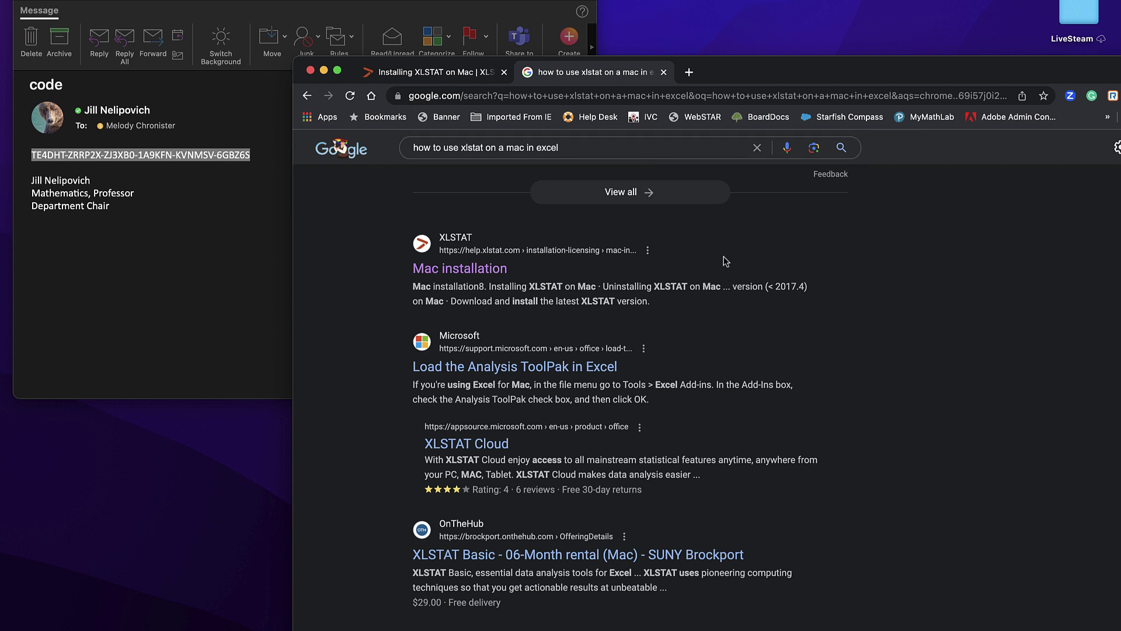
# Open the Mac installation articles, look at Windows installation, then return to Mac's eight articles.
pyautogui.click(491, 275)
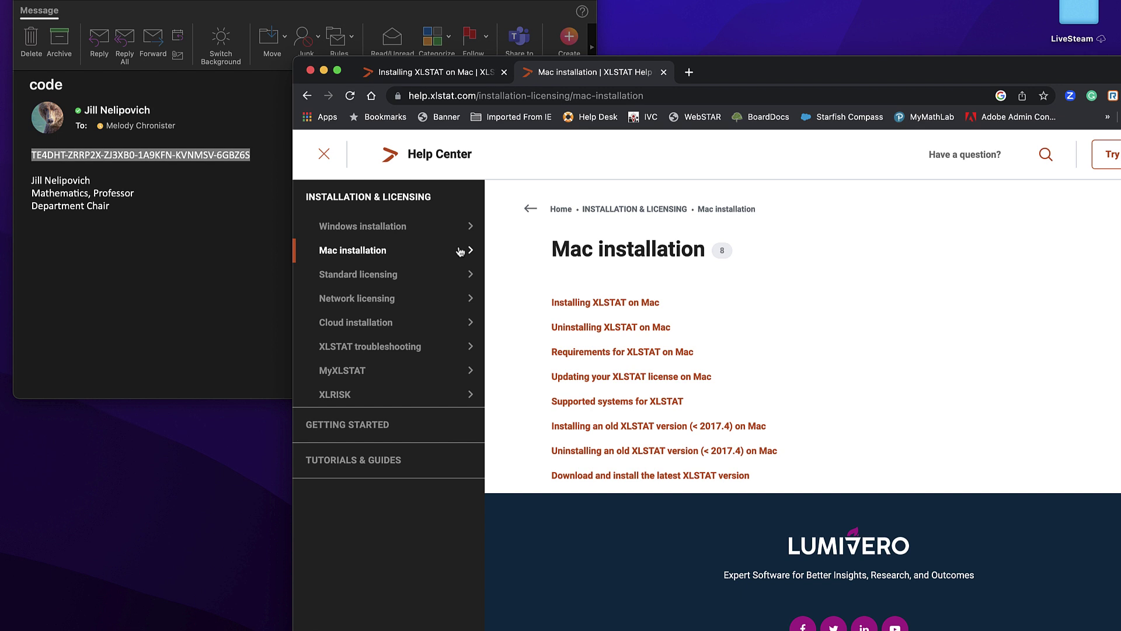
pyautogui.click(374, 231)
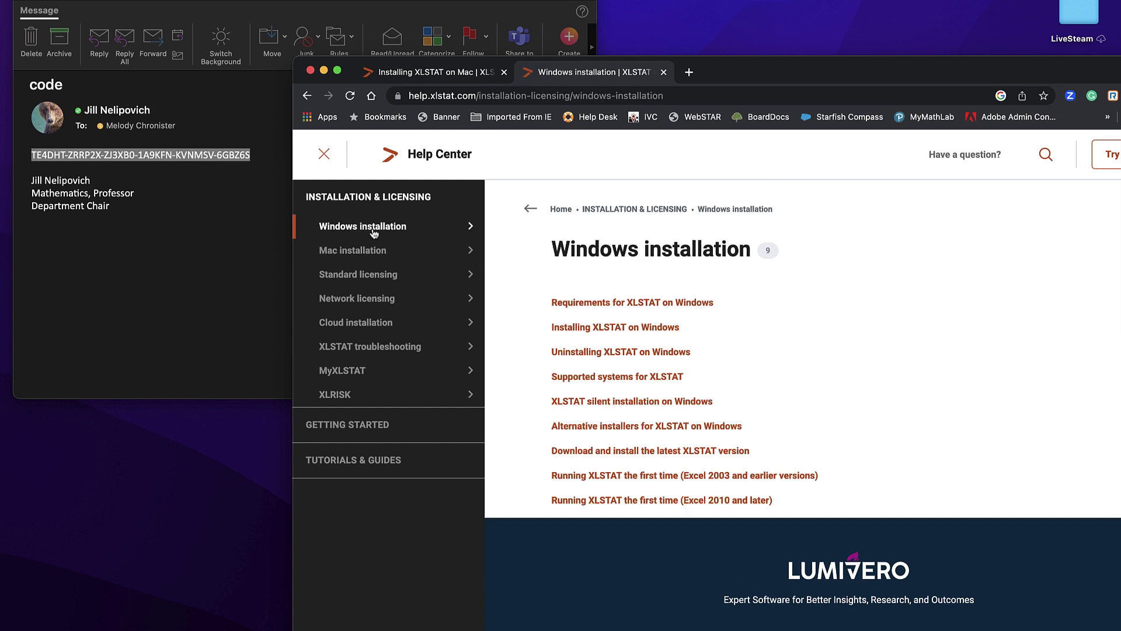
pyautogui.scroll(-3, 613, 371)
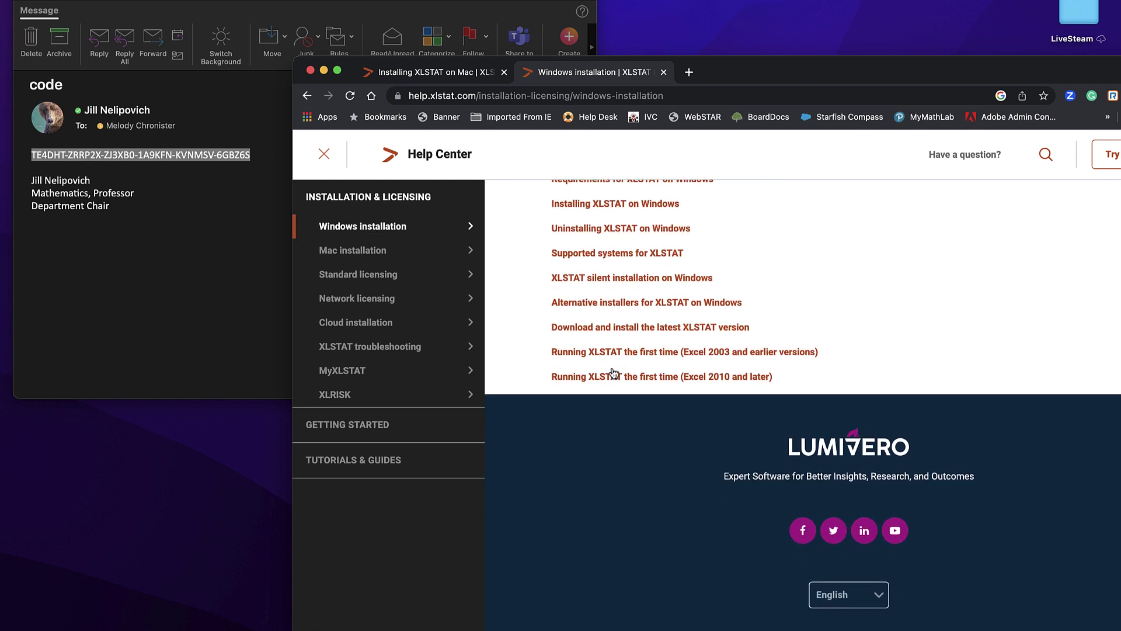
pyautogui.scroll(2, 613, 372)
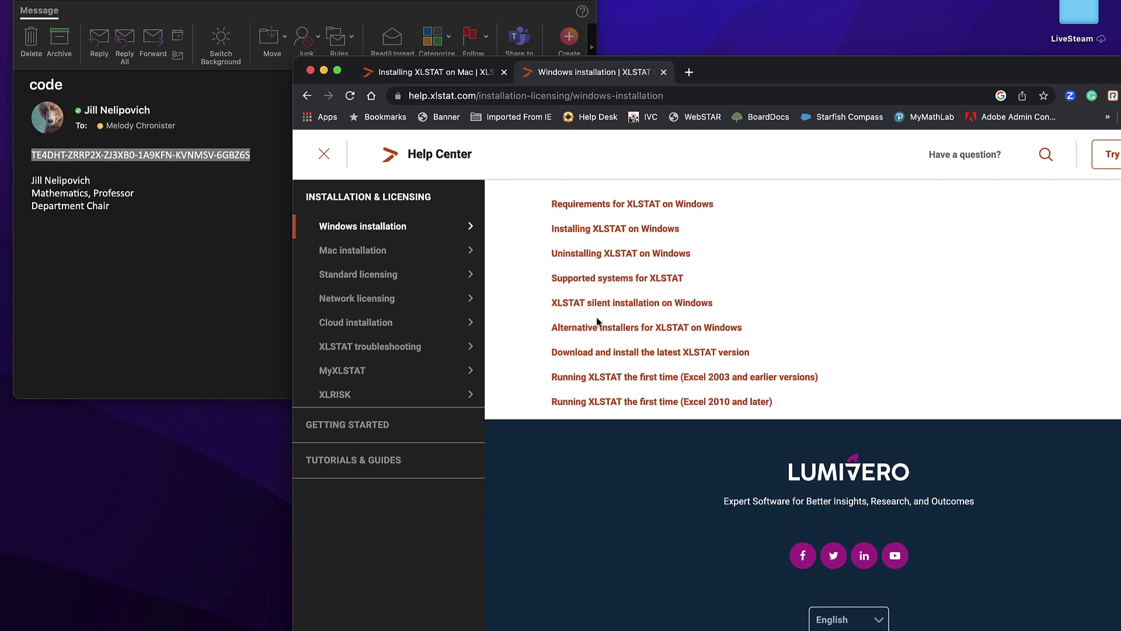
pyautogui.scroll(2, 630, 302)
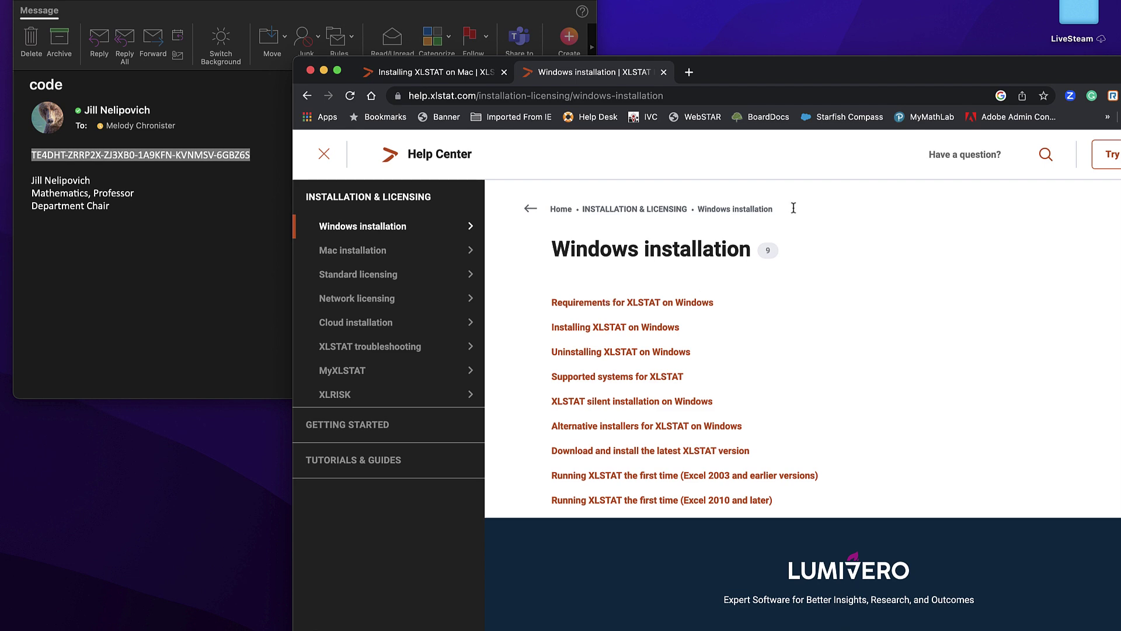
pyautogui.doubleClick(727, 67)
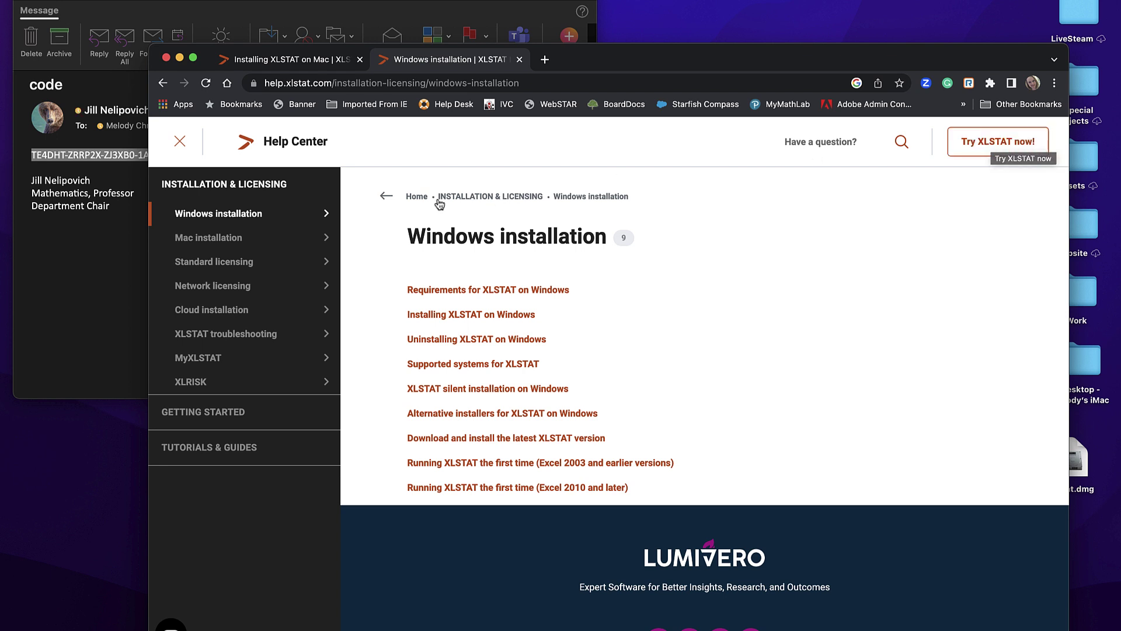
pyautogui.click(242, 239)
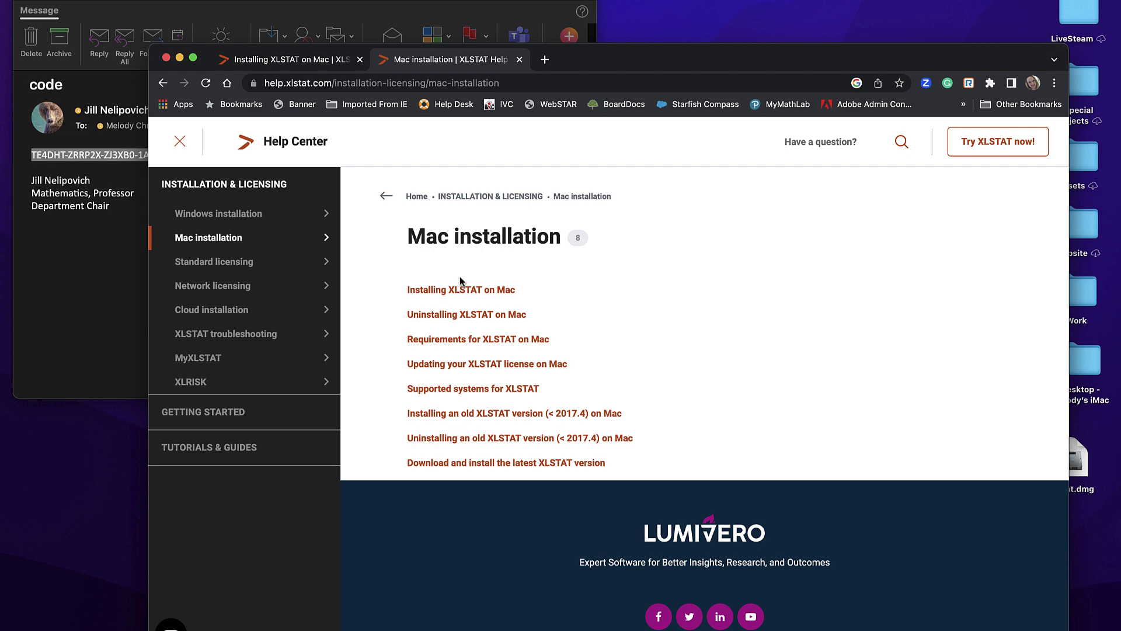
# Download the XLSTAT for Mac installer from the 14-day free trial page.
pyautogui.click(983, 150)
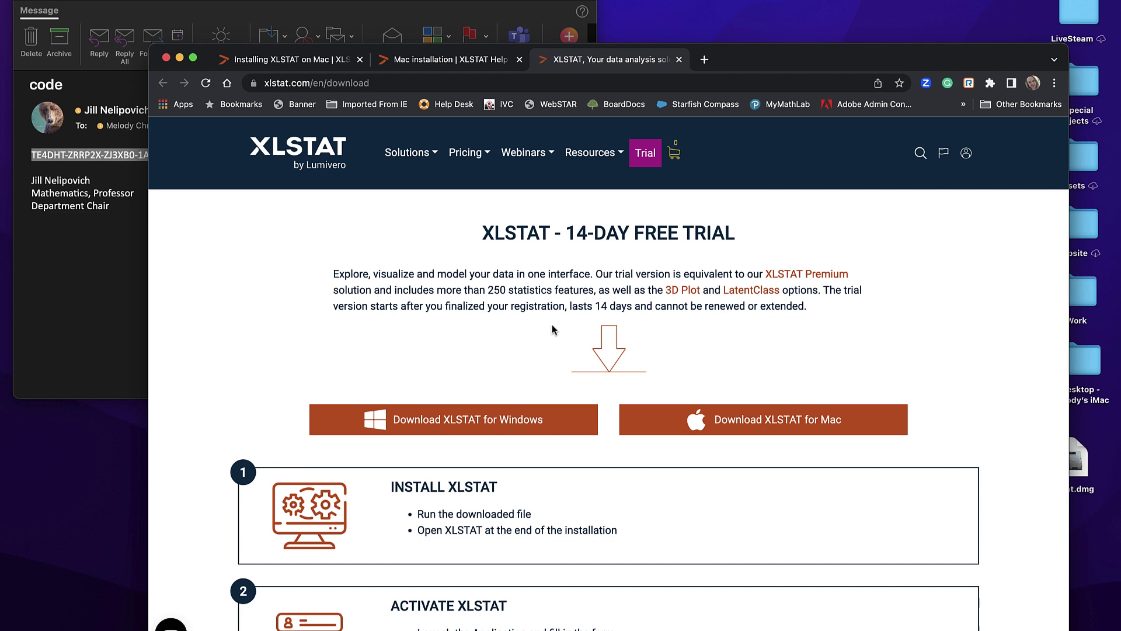
pyautogui.scroll(-2, 555, 325)
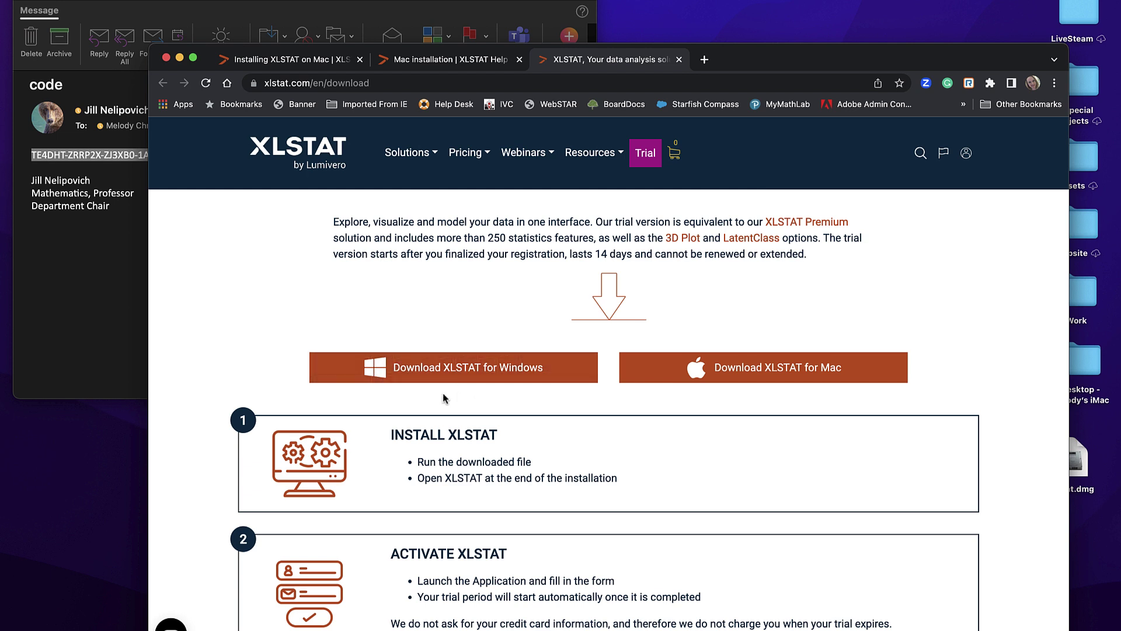
pyautogui.click(782, 370)
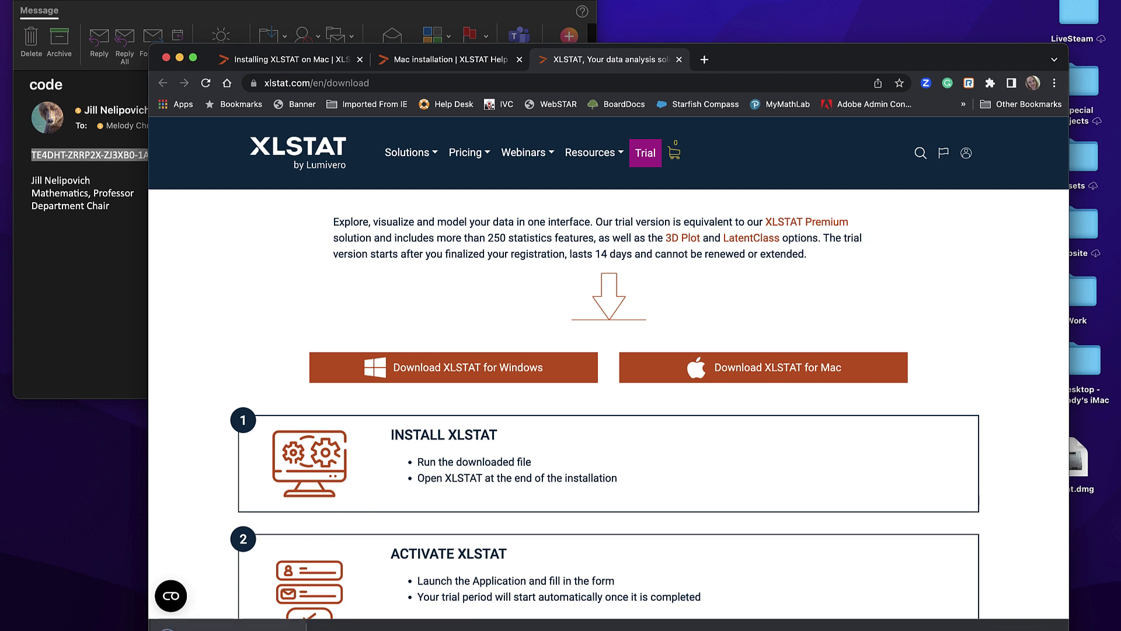
# Open xlstat.dmg and launch XLSTAT.pkg, allowing the installer's compatibility check.
pyautogui.click(201, 624)
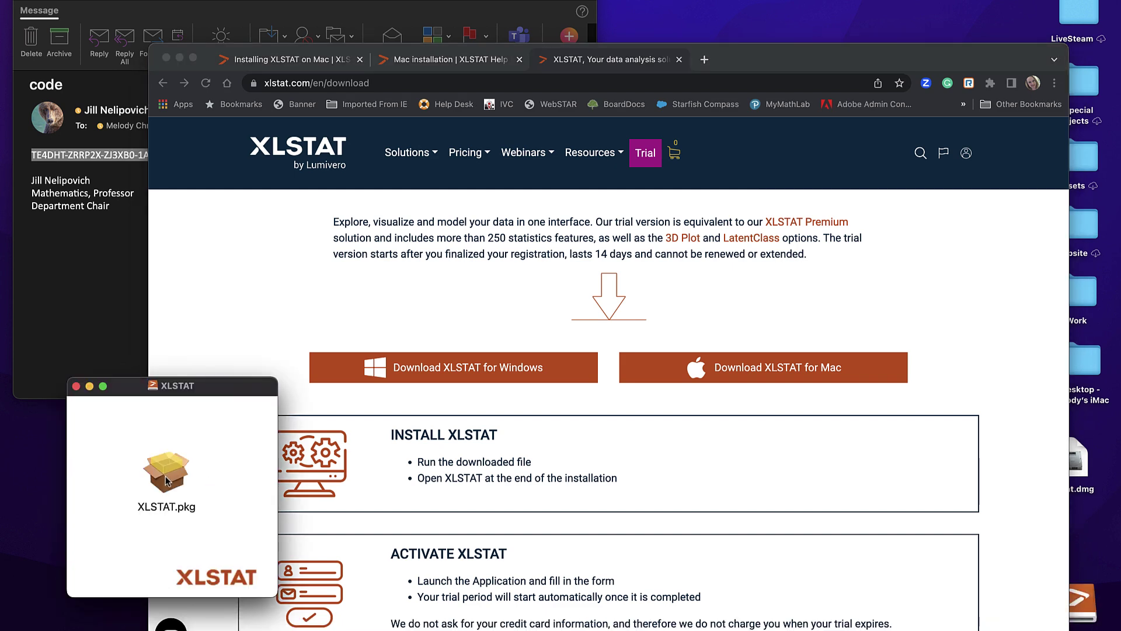
pyautogui.click(165, 480)
pyautogui.doubleClick(165, 479)
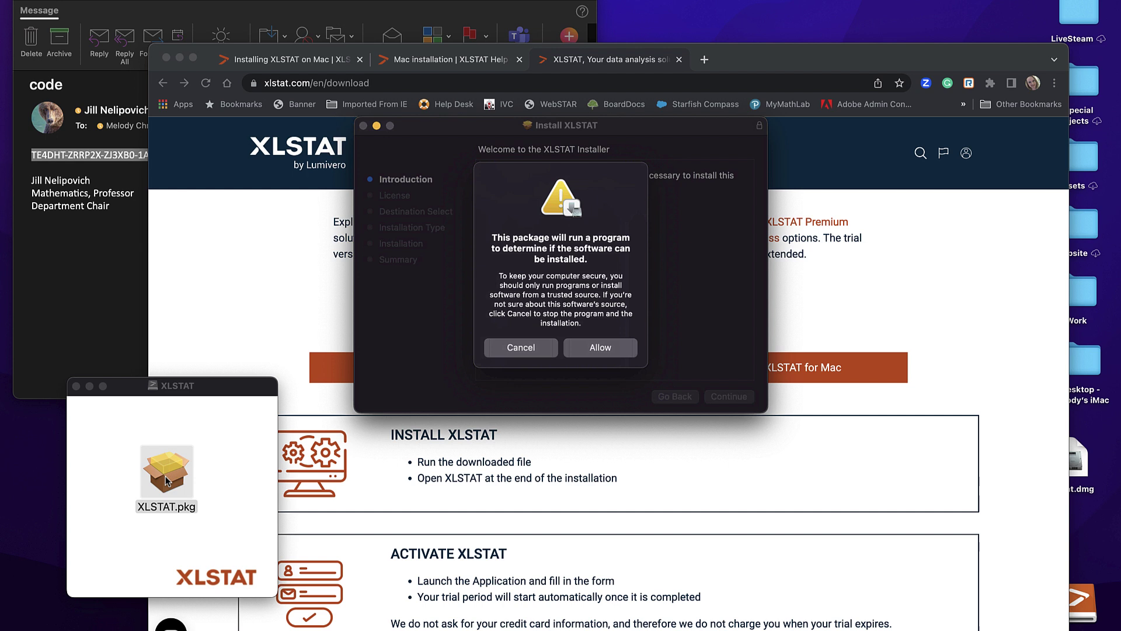
pyautogui.click(599, 347)
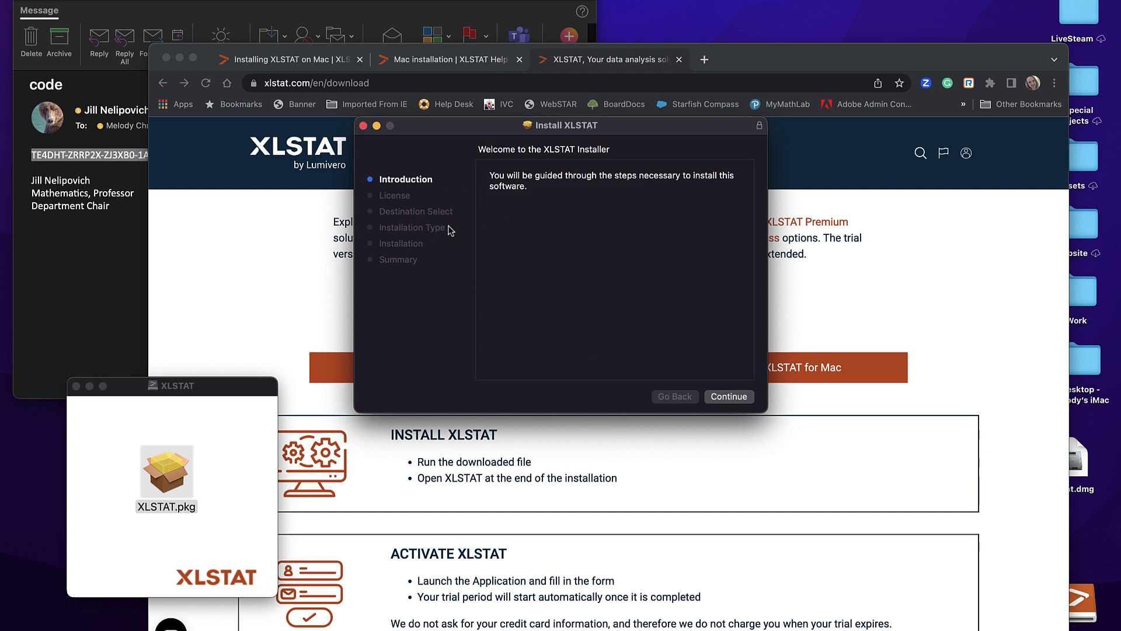
# Advance past the introduction and accept the XLSTAT license agreement.
pyautogui.click(732, 401)
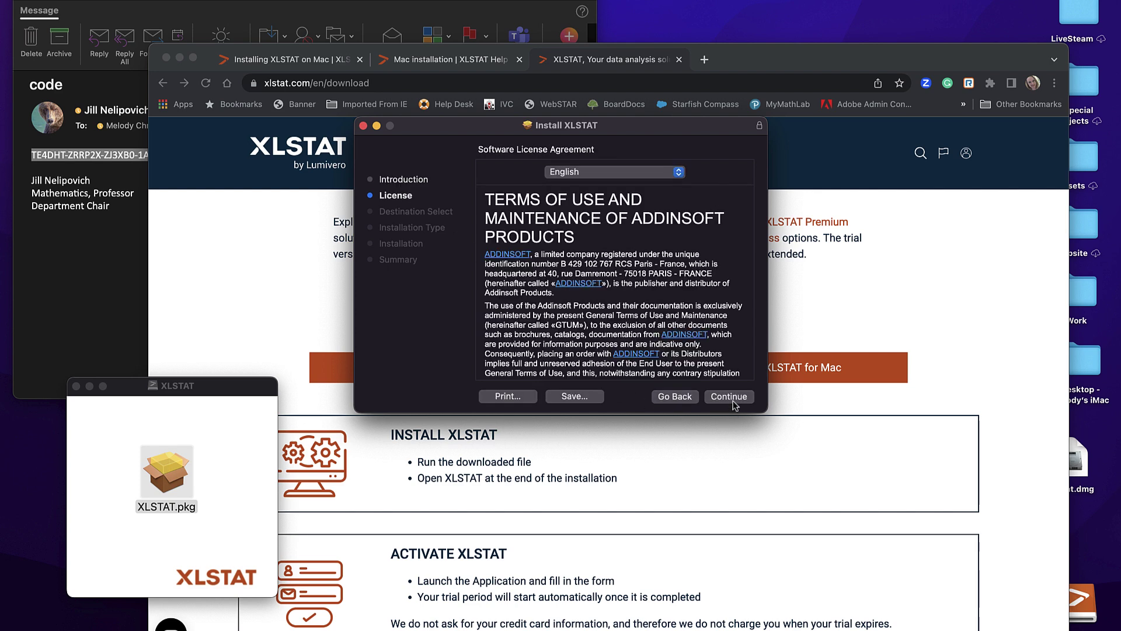
pyautogui.click(732, 402)
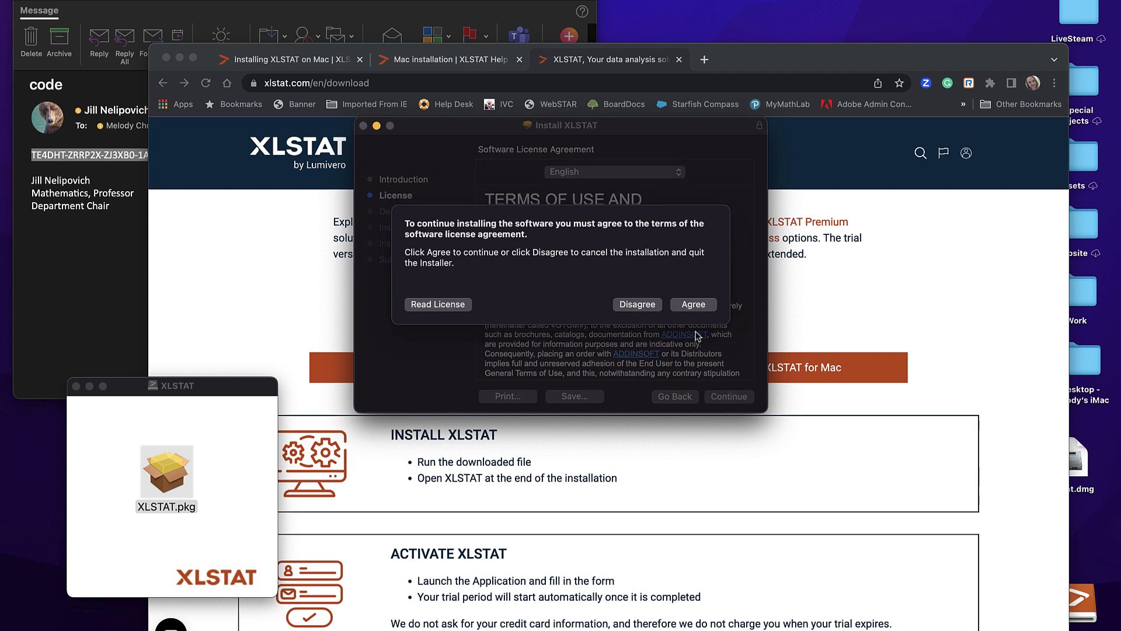
pyautogui.click(693, 306)
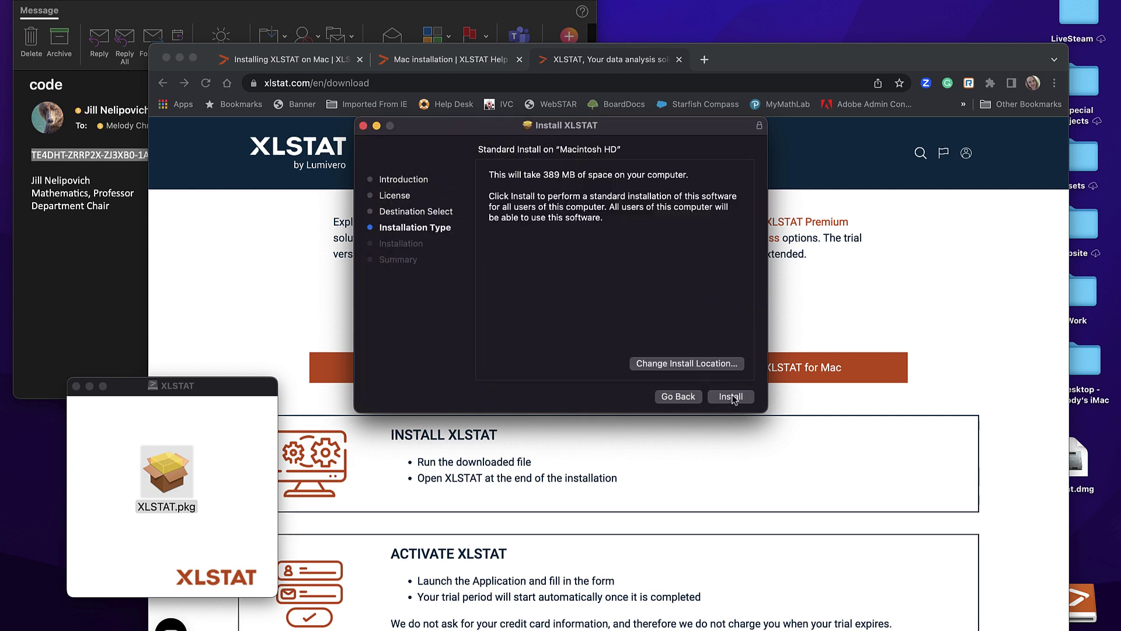
# Run the standard XLSTAT install with the admin password, then close and trash the installer.
pyautogui.click(732, 395)
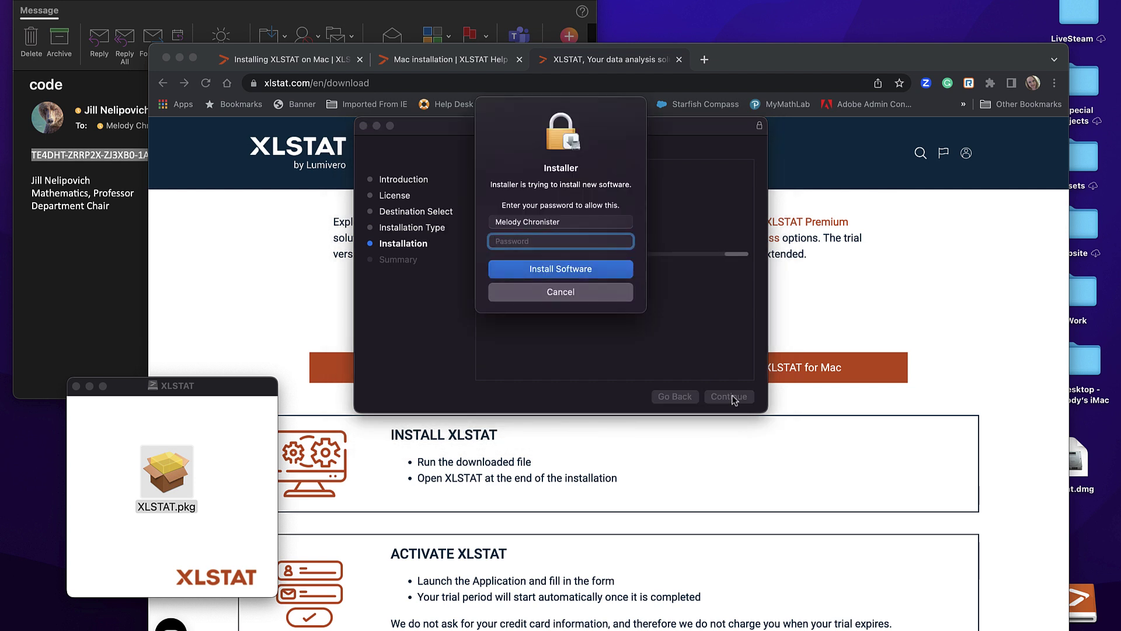
pyautogui.write('**')
pyautogui.write('****')
pyautogui.write('***')
pyautogui.press('Return')
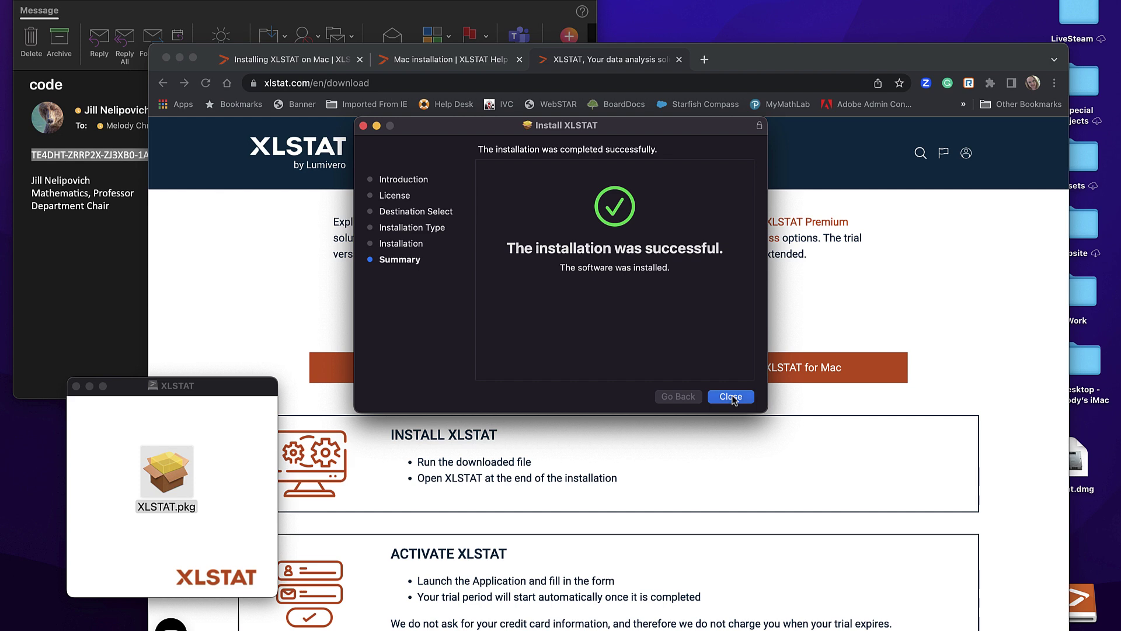
pyautogui.click(733, 397)
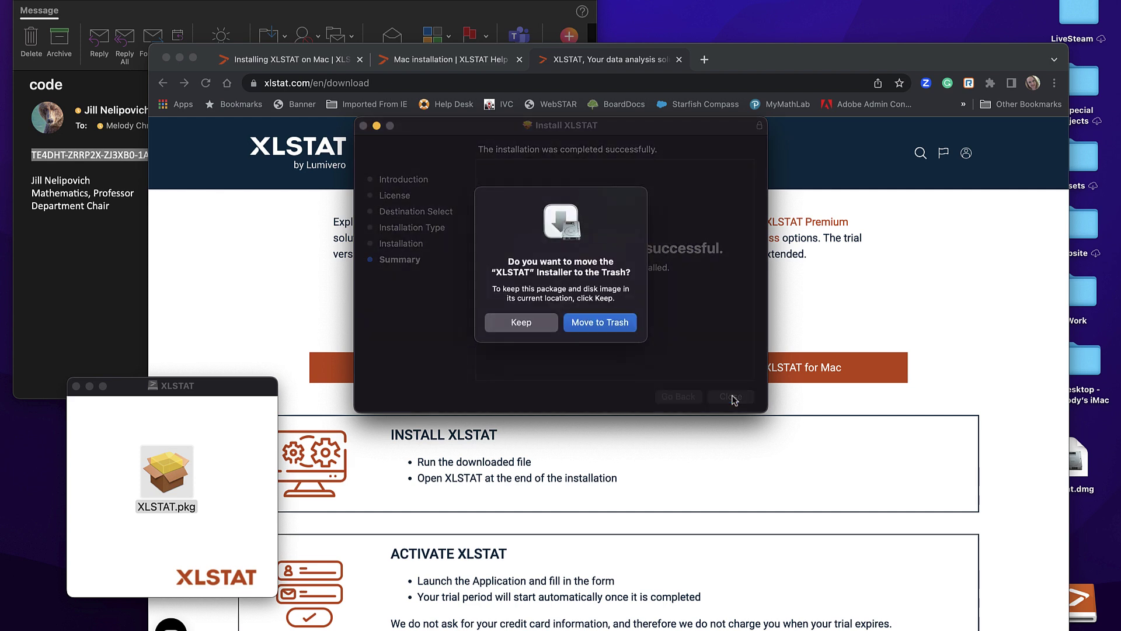
pyautogui.click(604, 325)
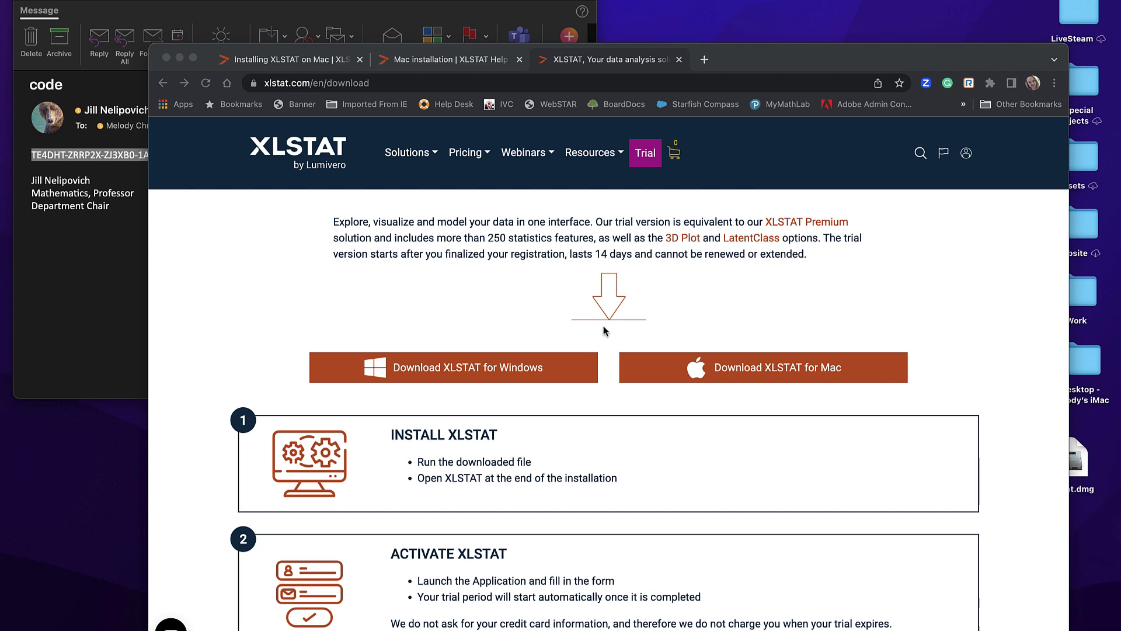
# Hide the browser and launch XLSTAT from Launchpad via the Dock.
pyautogui.press('ctrl+super+f')
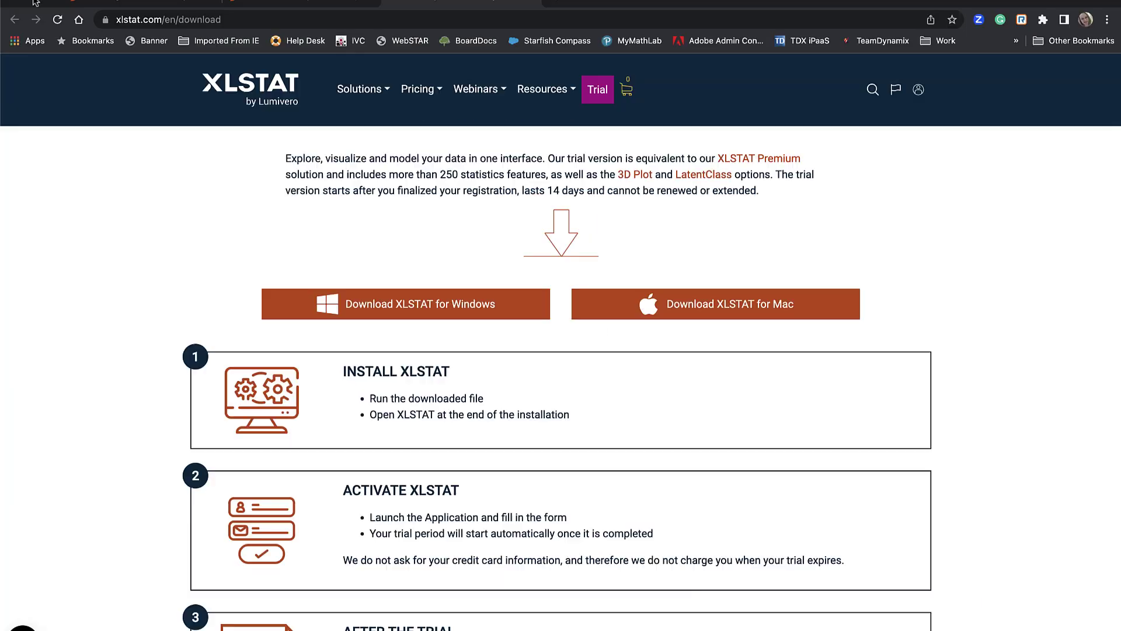
pyautogui.click(36, 3)
pyautogui.moveTo(561, 627)
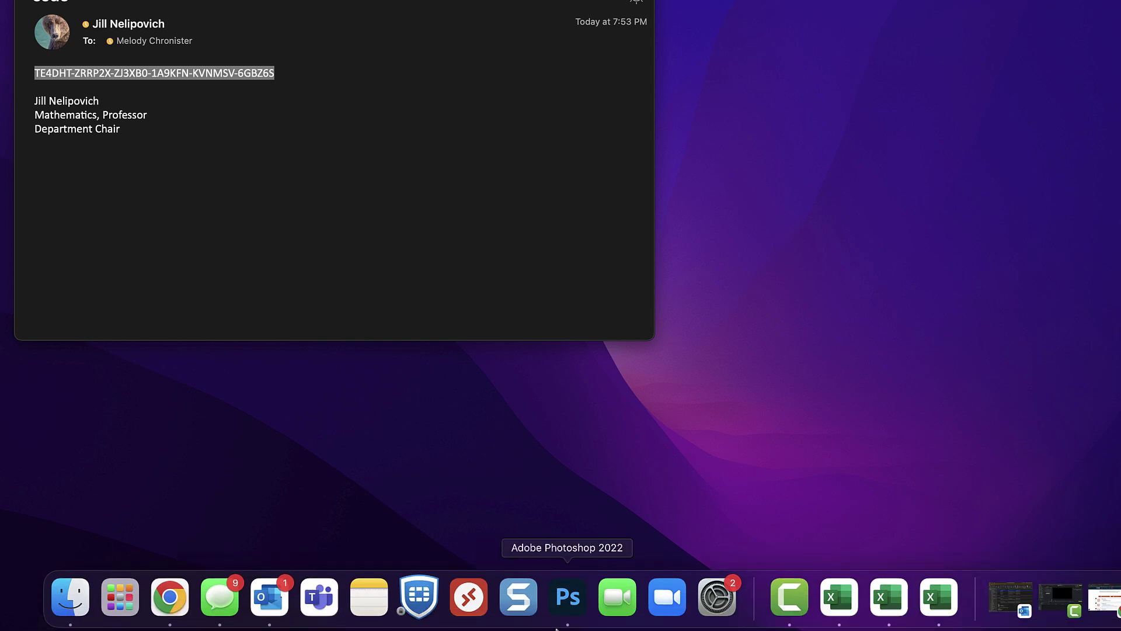
pyautogui.rightClick(127, 609)
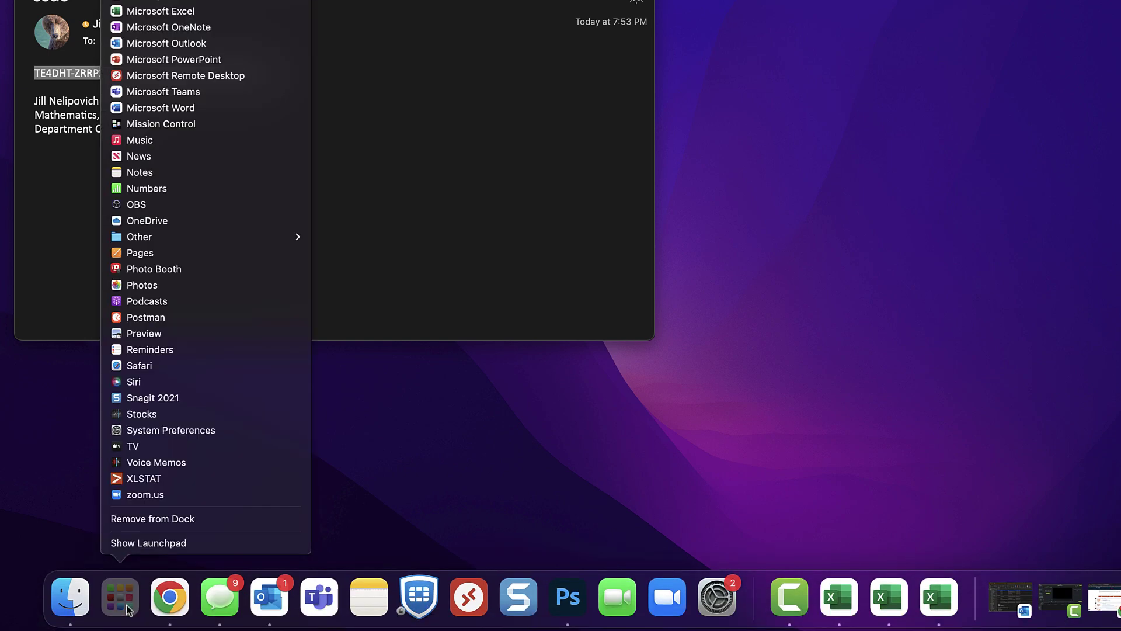
pyautogui.rightClick(127, 609)
pyautogui.rightClick(127, 609)
pyautogui.click(127, 608)
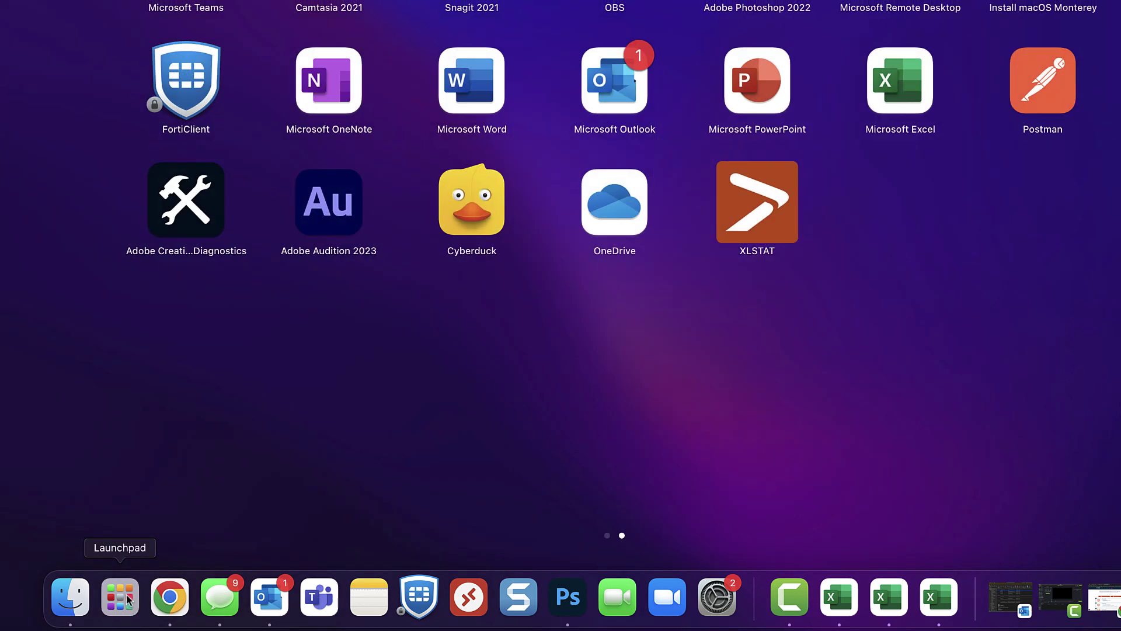
pyautogui.click(751, 215)
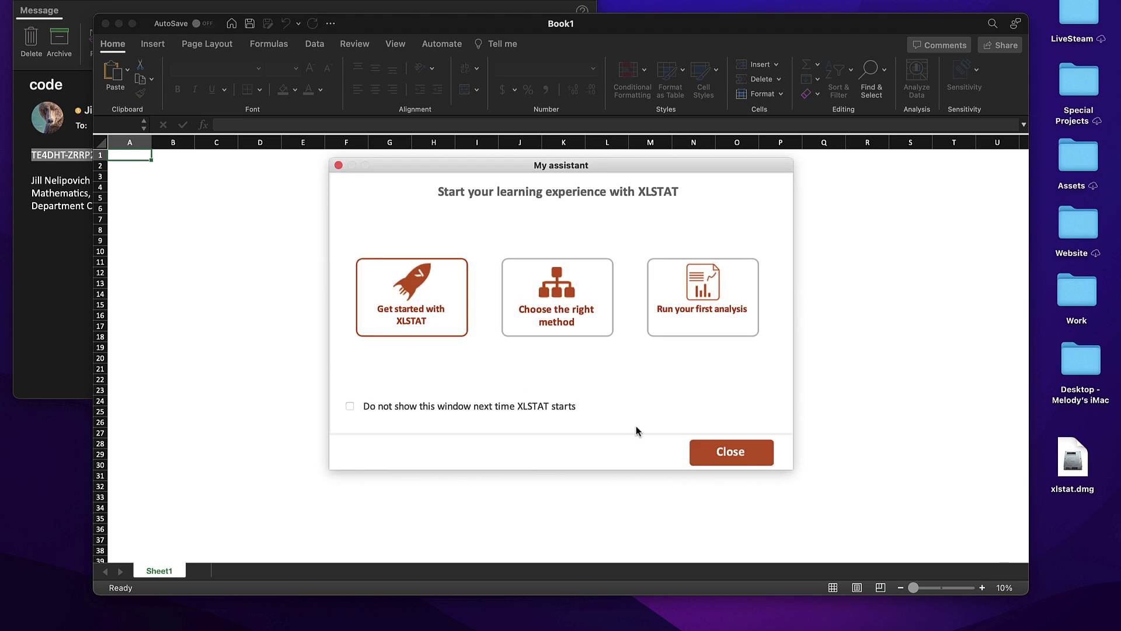
# Close the My assistant window and its note, then run Start XLSTAT from the XLSTAT tab.
pyautogui.click(735, 456)
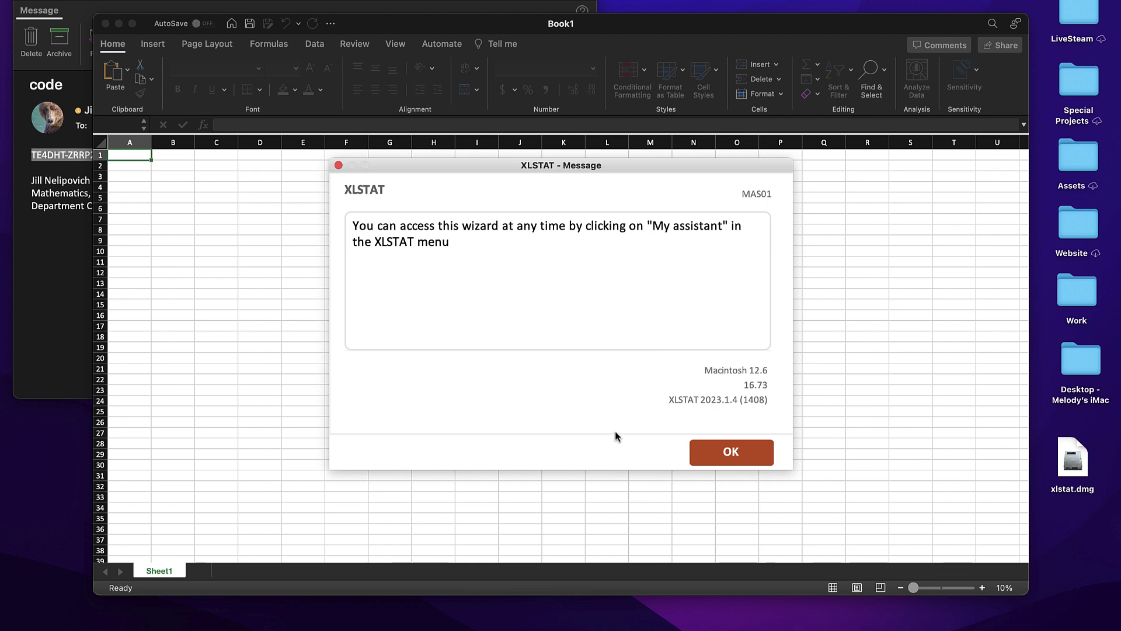
pyautogui.click(717, 463)
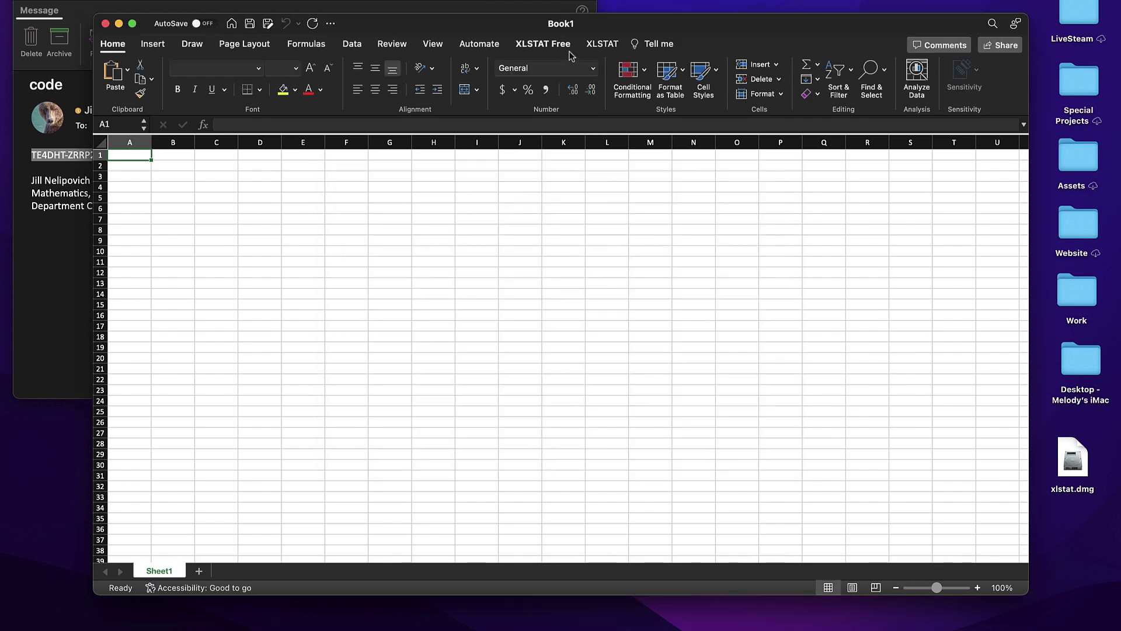
pyautogui.click(598, 44)
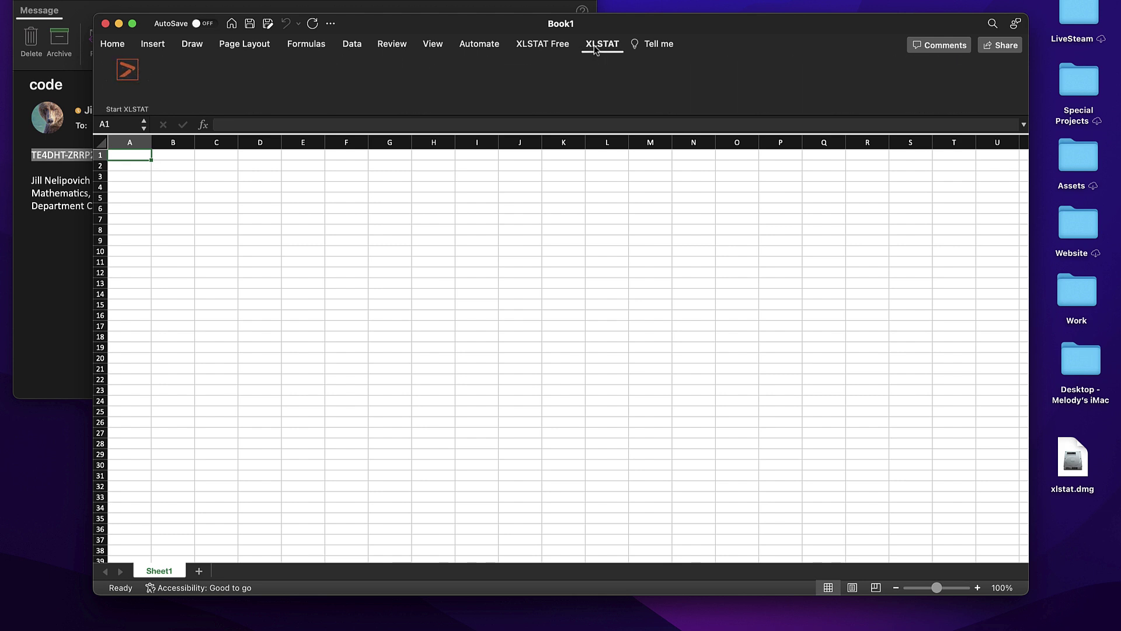
pyautogui.click(129, 69)
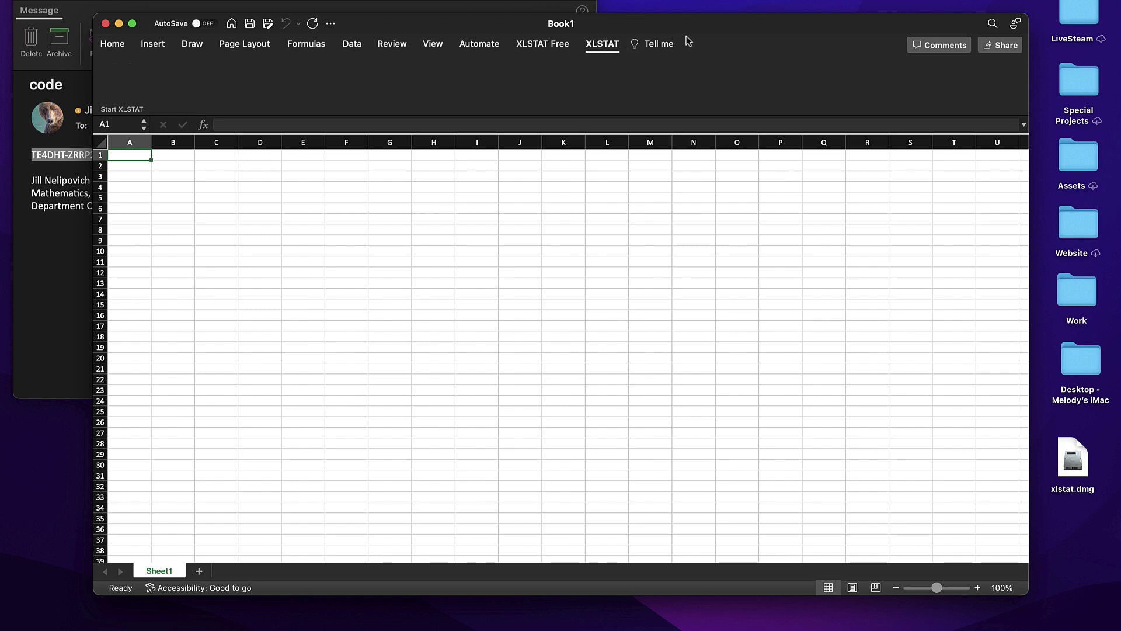
pyautogui.click(612, 45)
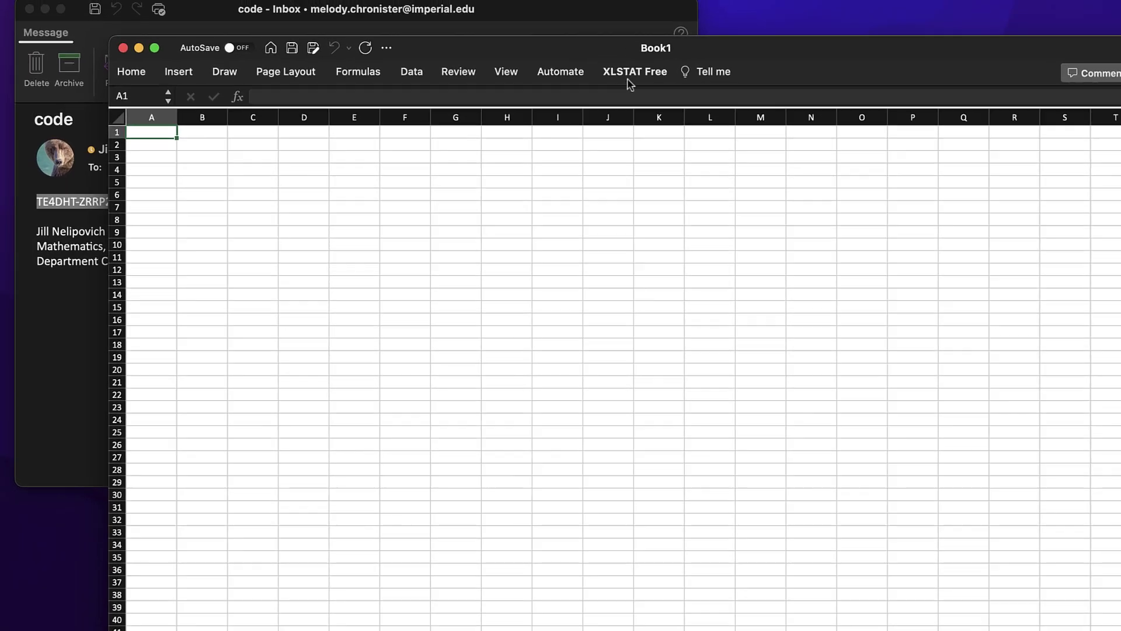
# View About XLSTAT, showing unlicensed free version 2023.1.4, and begin license activation.
pyautogui.click(540, 47)
pyautogui.click(182, 161)
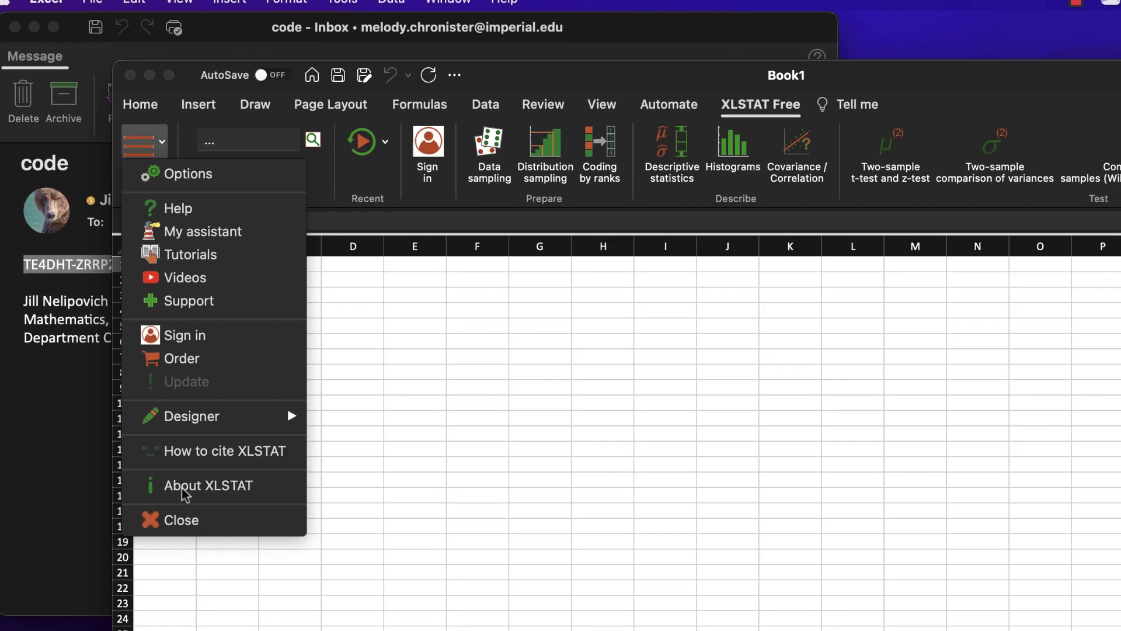
pyautogui.click(208, 509)
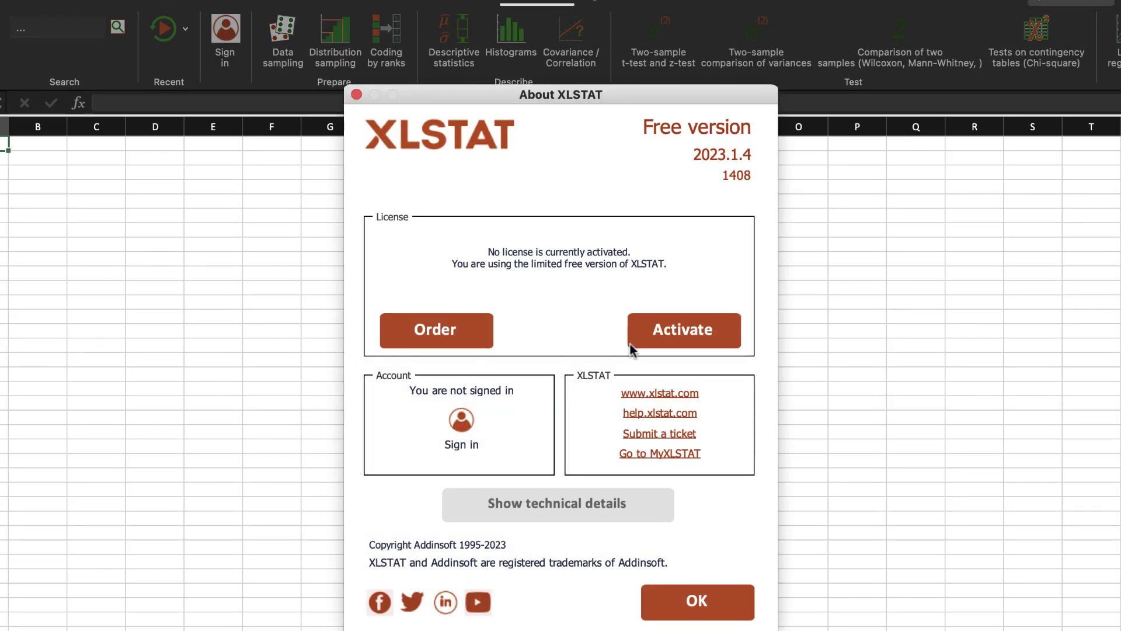
pyautogui.click(684, 332)
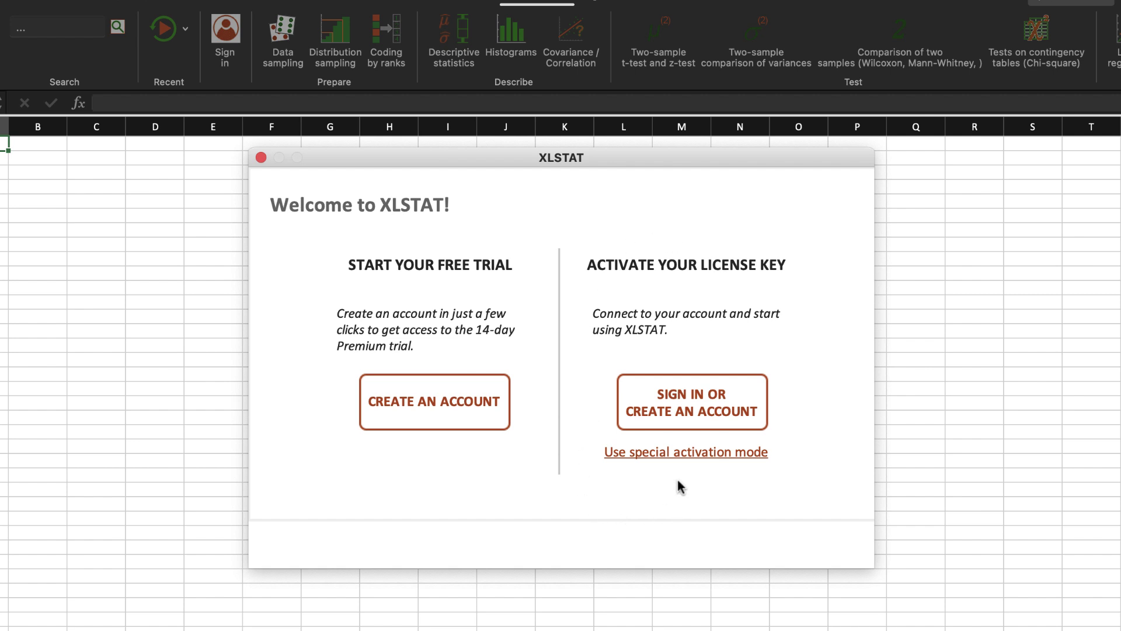
# Choose special activation mode, select the license key in the Outlook email, and focus XLSTAT's key field.
pyautogui.click(679, 453)
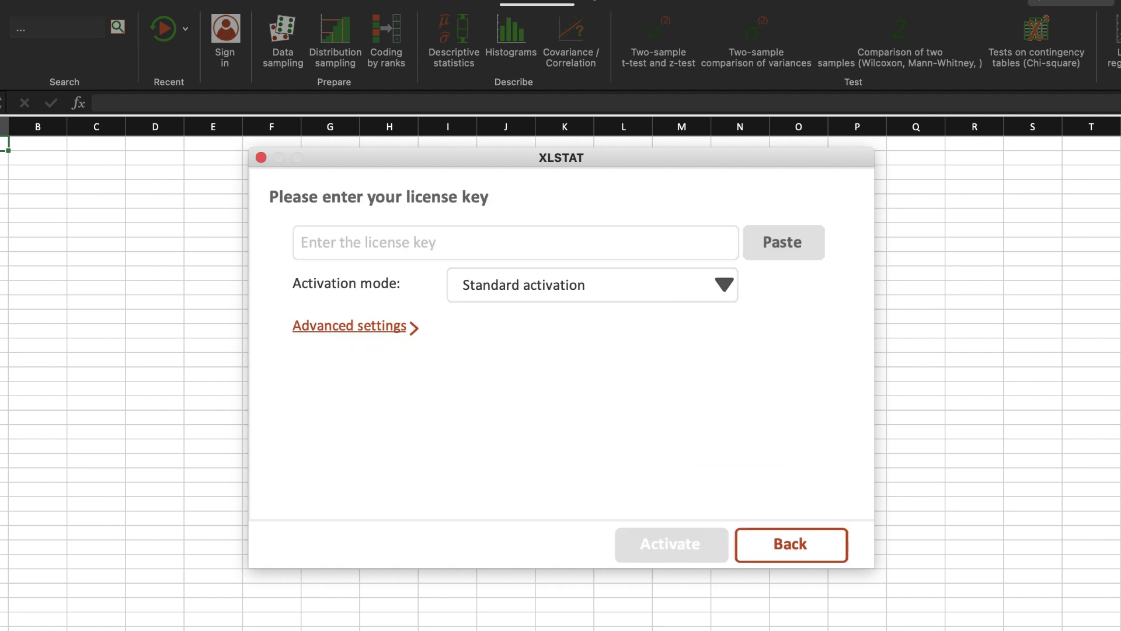
pyautogui.press('super+Tab')
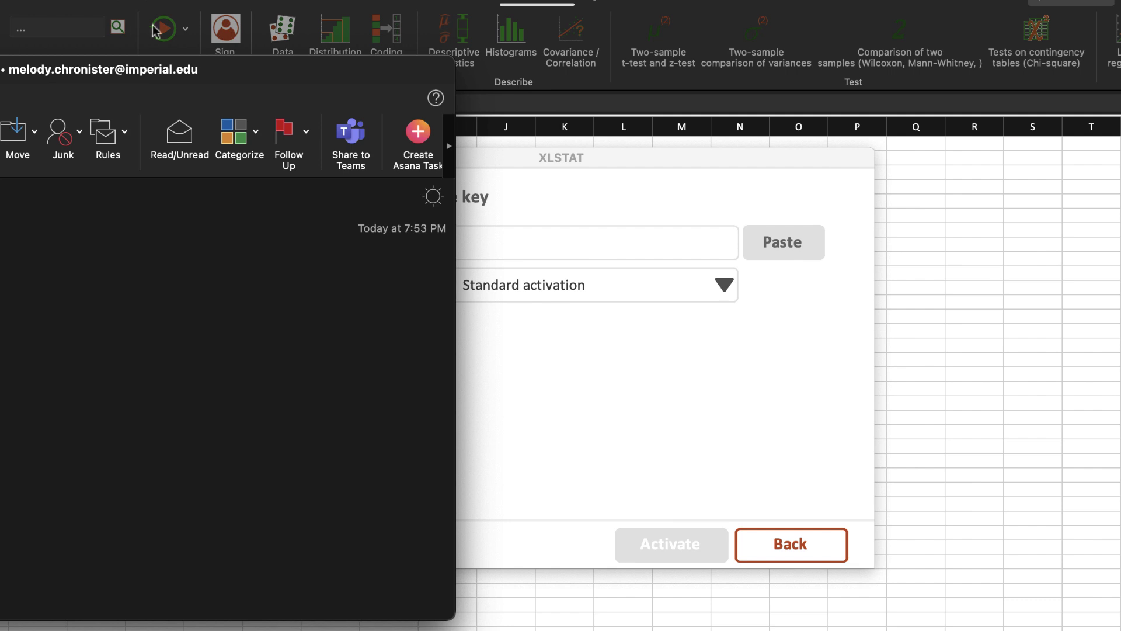
pyautogui.moveTo(230, 81); pyautogui.dragTo(375, 18)
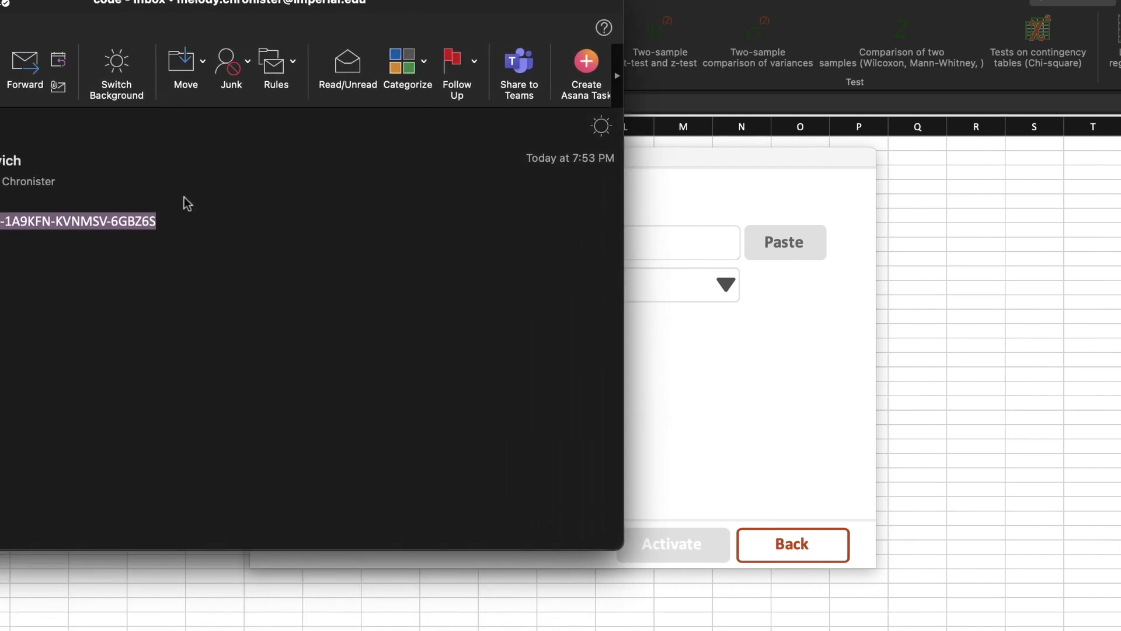
pyautogui.moveTo(351, 226); pyautogui.dragTo(39, 216)
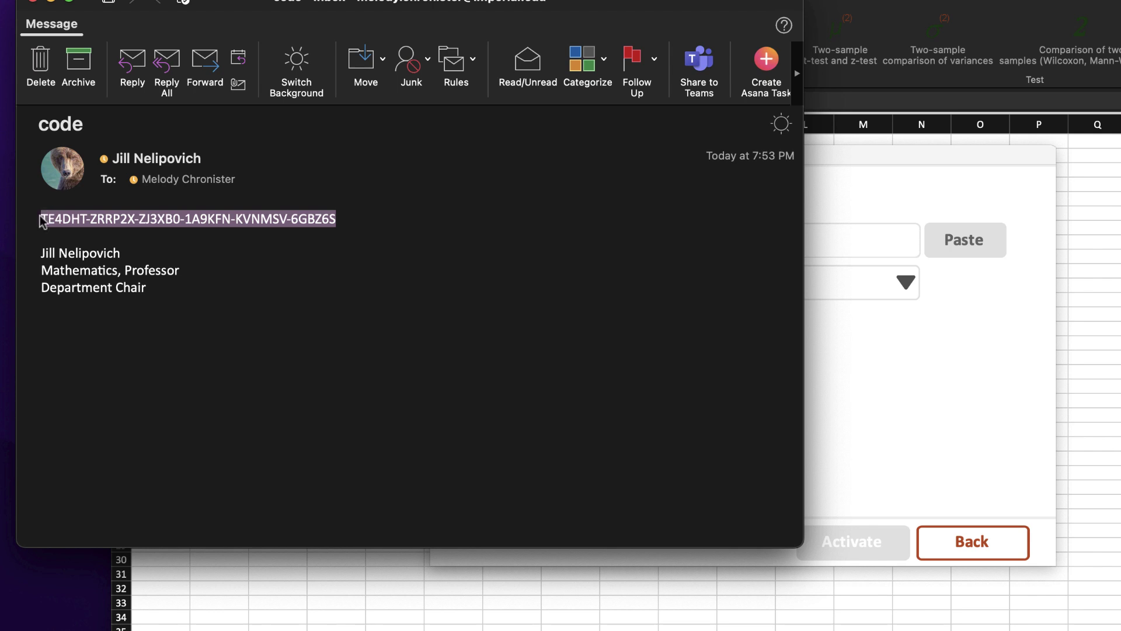
pyautogui.click(857, 202)
pyautogui.click(734, 240)
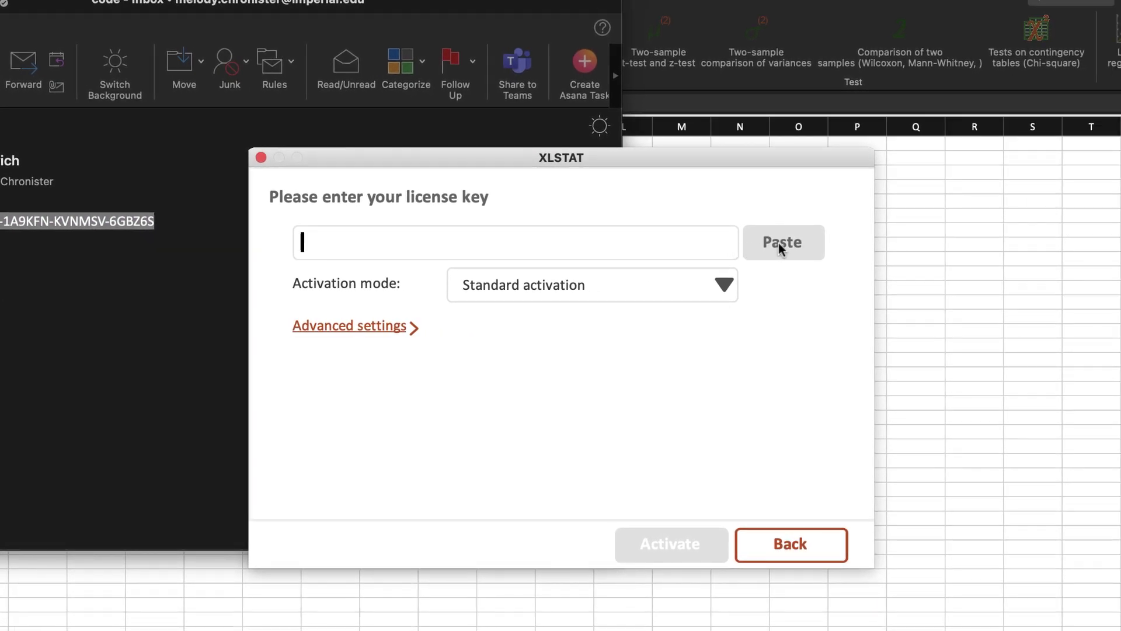
# Paste the license key and activate it, authorizing with the macOS password.
pyautogui.click(778, 243)
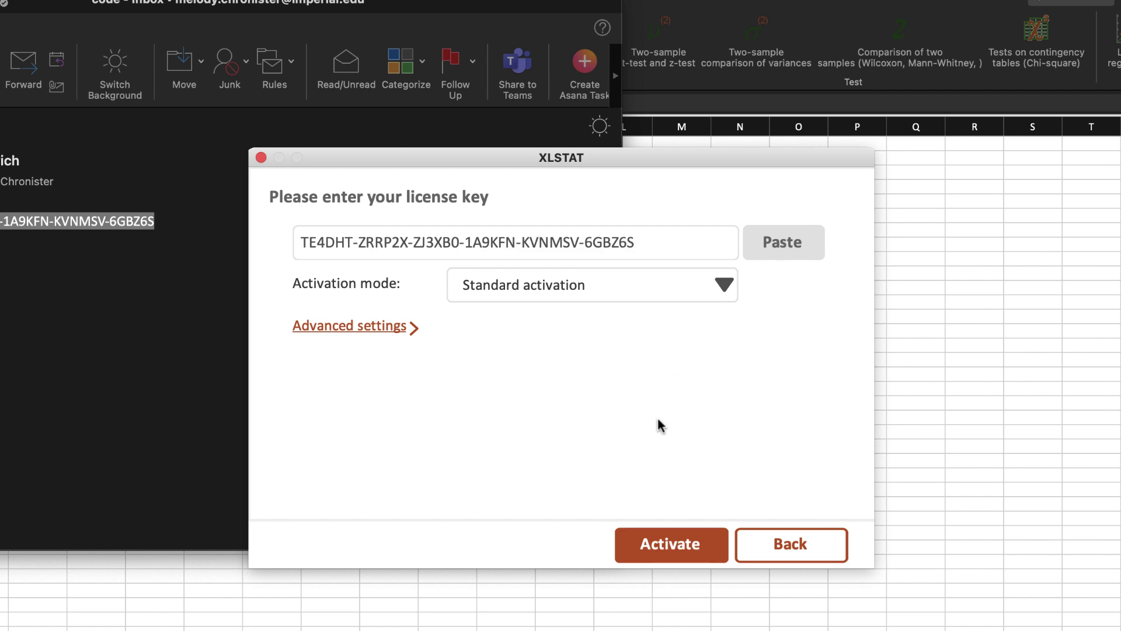
pyautogui.click(660, 545)
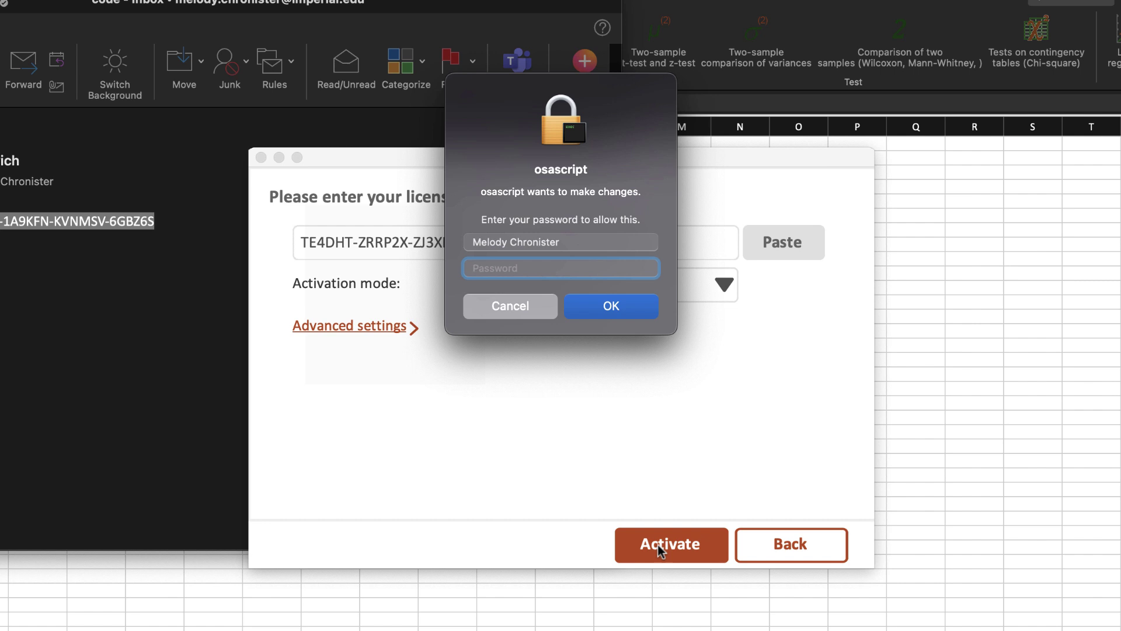
pyautogui.write('•')
pyautogui.write('•••••')
pyautogui.write('•••••')
pyautogui.press('Return')
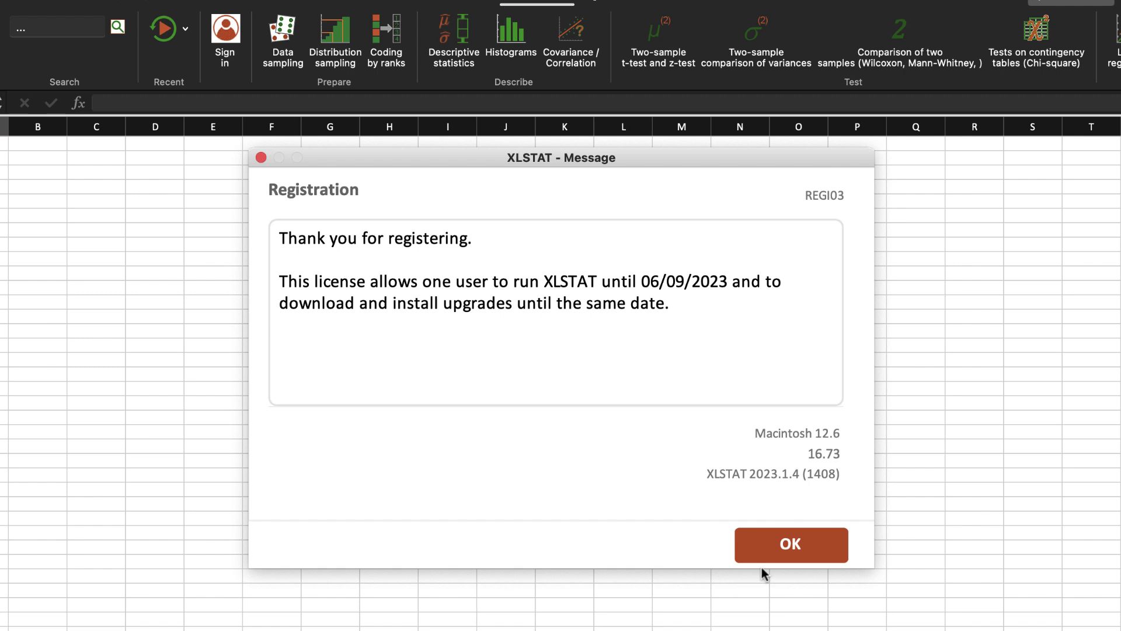
# Dismiss the registration message and close About XLSTAT showing Annual BASIC+ until 06/09/2023.
pyautogui.click(791, 545)
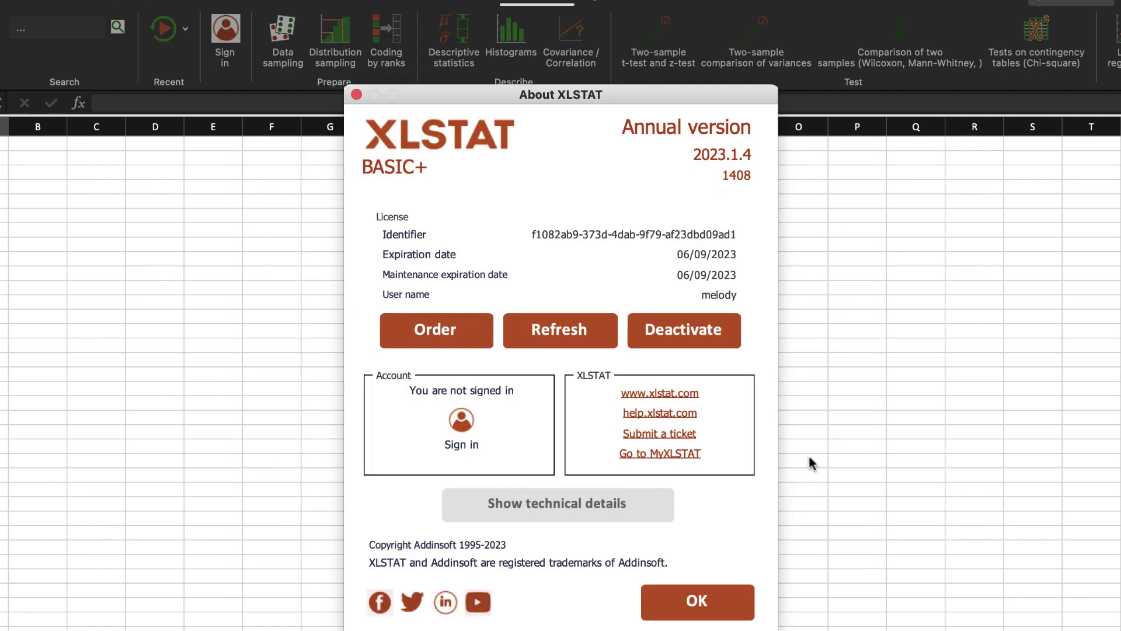
pyautogui.click(682, 608)
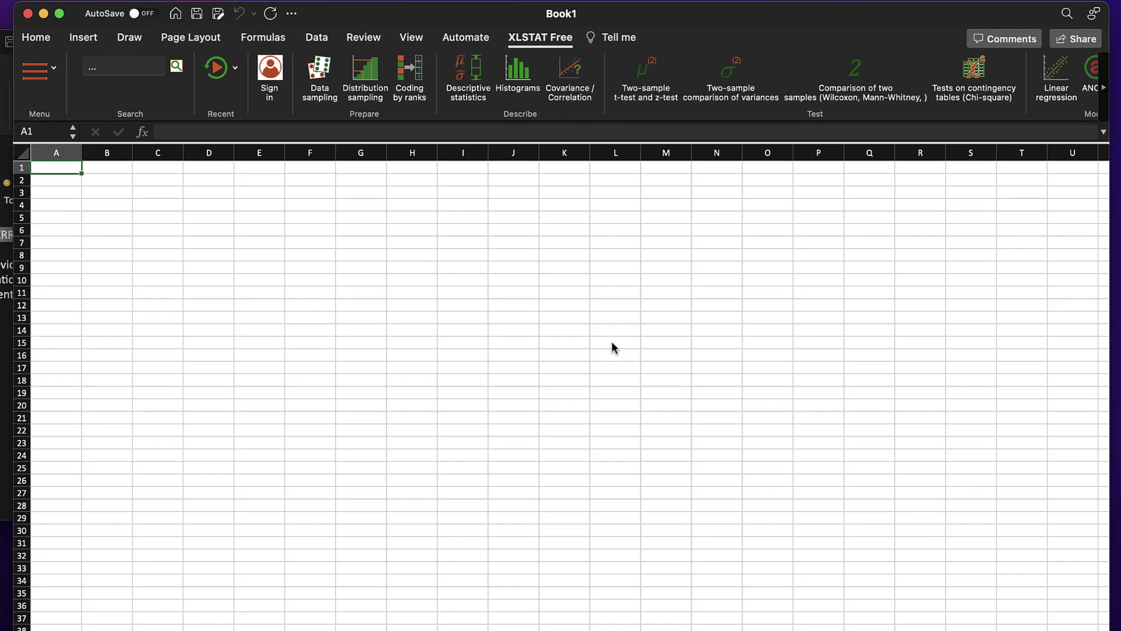